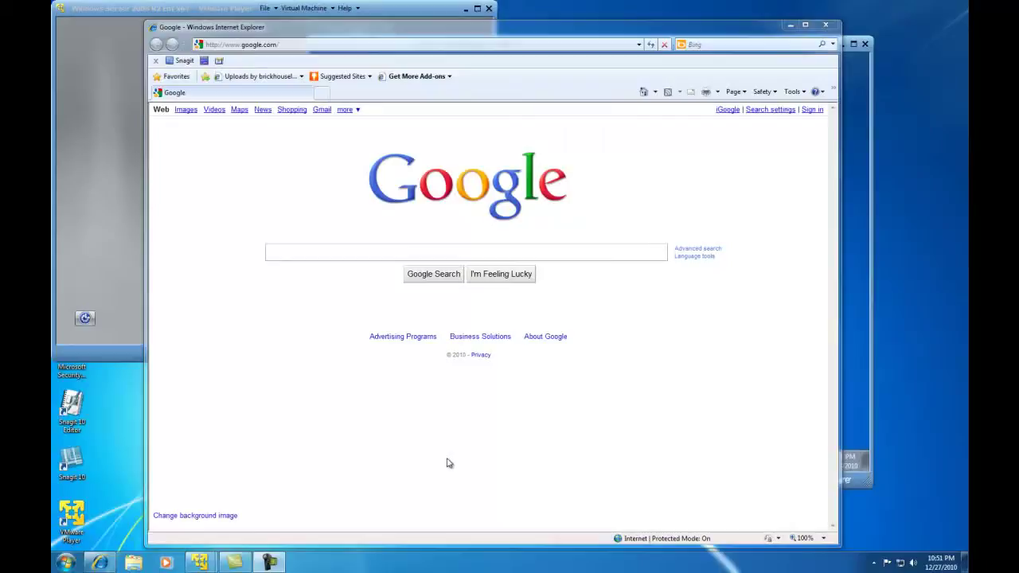
Search Google for 'download microsoft remote server administration tools for windows 7'
click(284, 256)
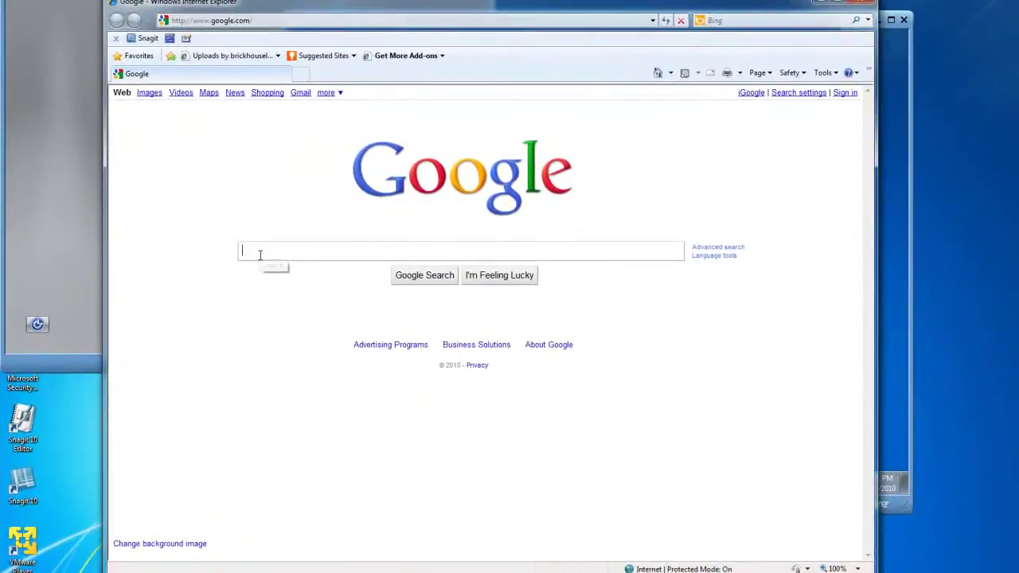
text(download)
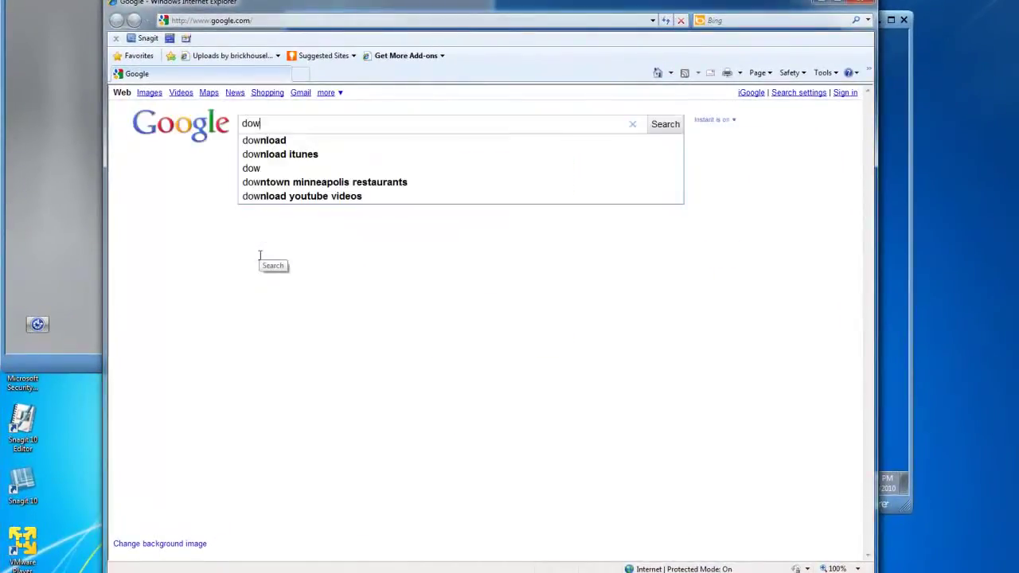
text( mic)
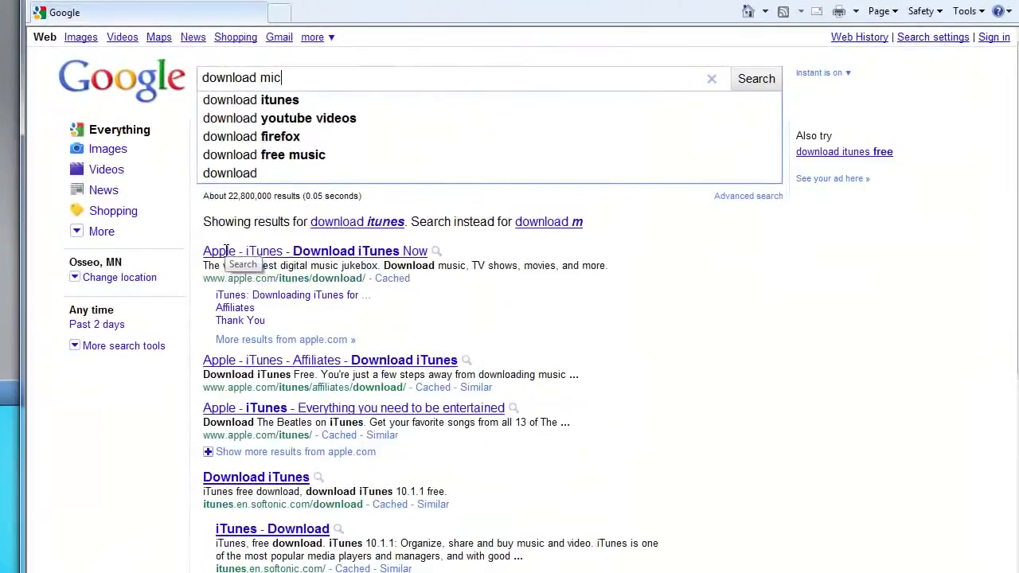
text(rosoft remote )
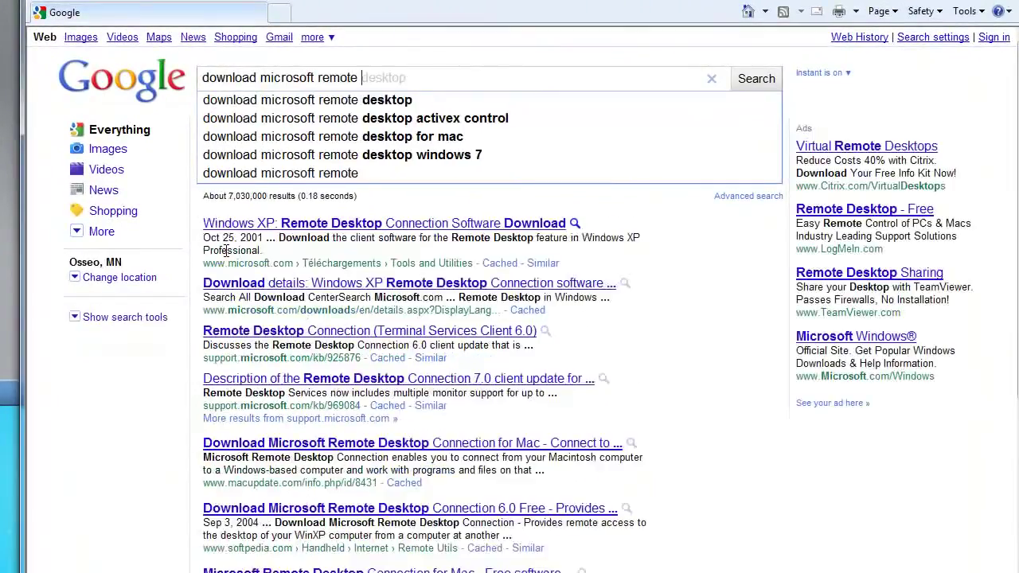
text(server administ)
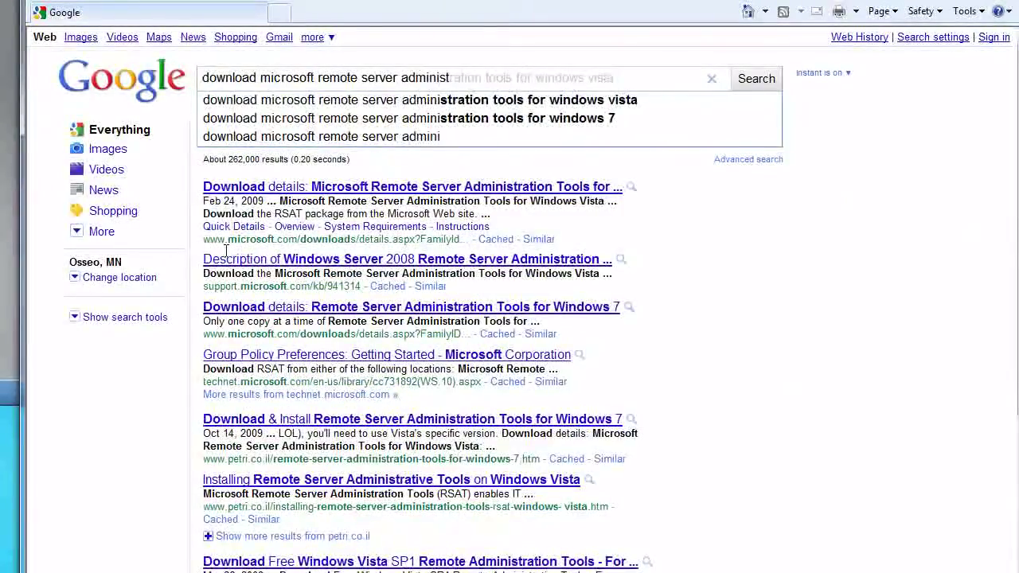
text(ration to)
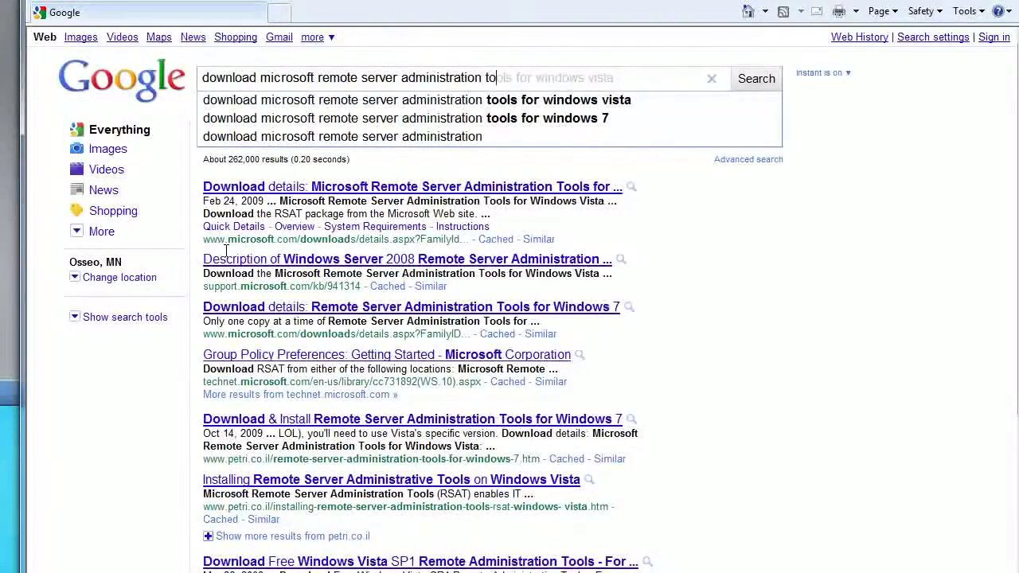
text(ols for wind)
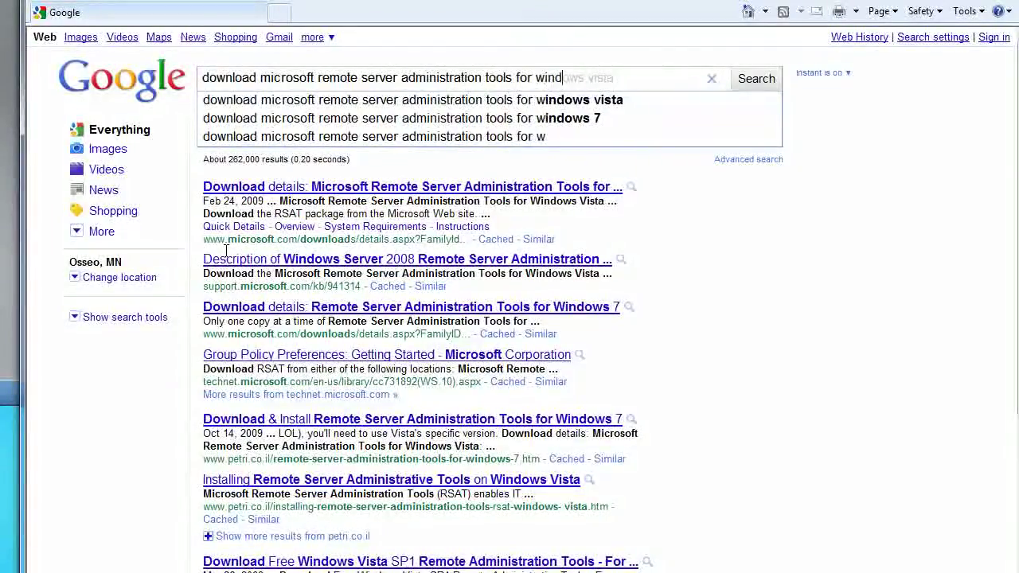
text(ows 7)
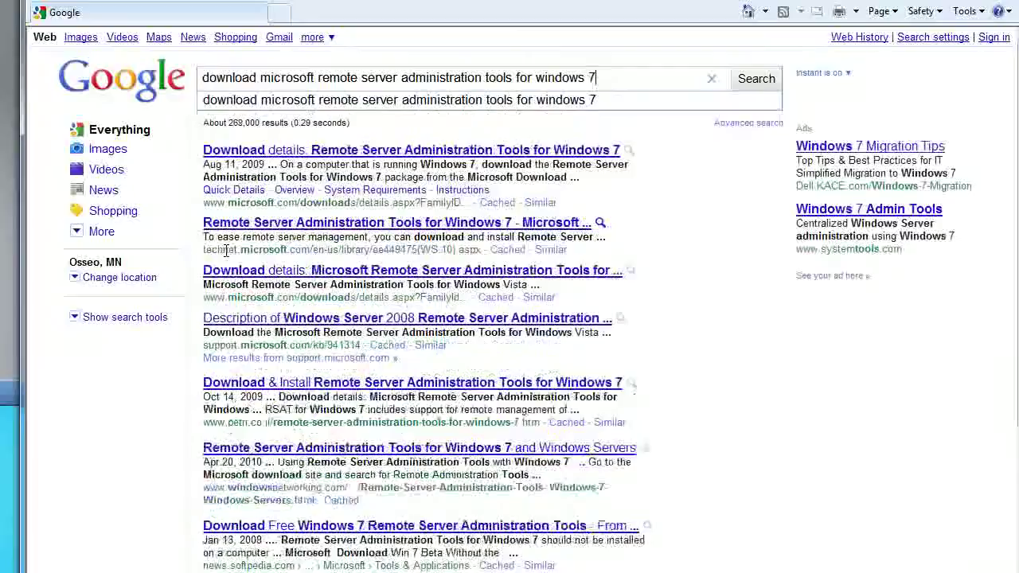
key(Return)
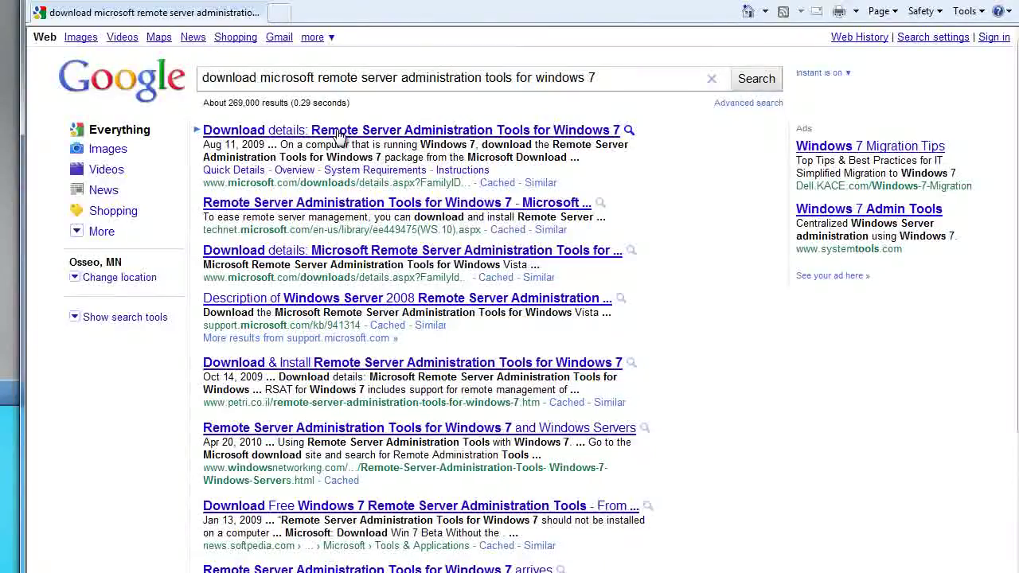
Open the RSAT for Windows 7 Download Center page and download the amd64fre_GRMRSATX_MSU package
click(338, 132)
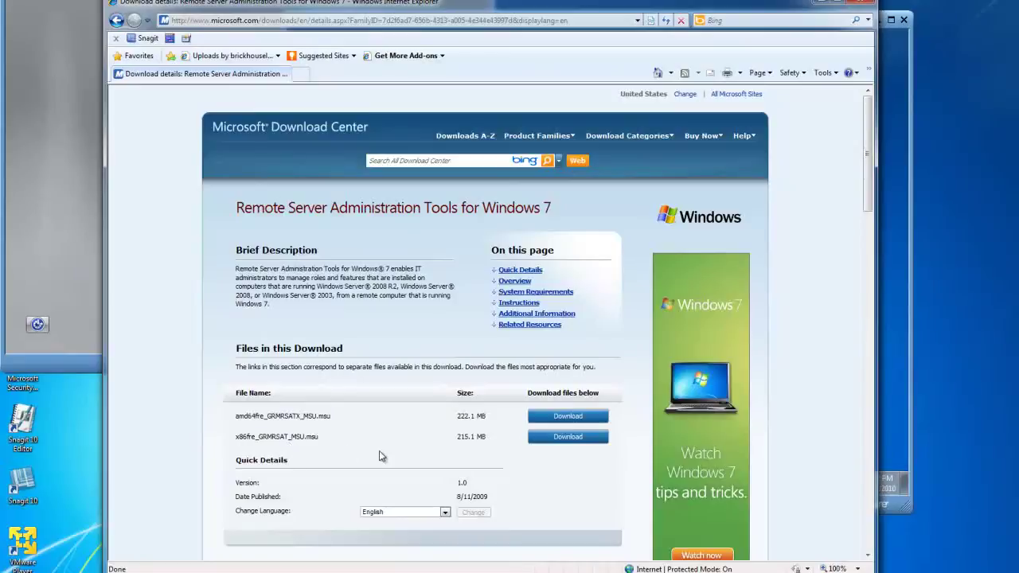
click(558, 418)
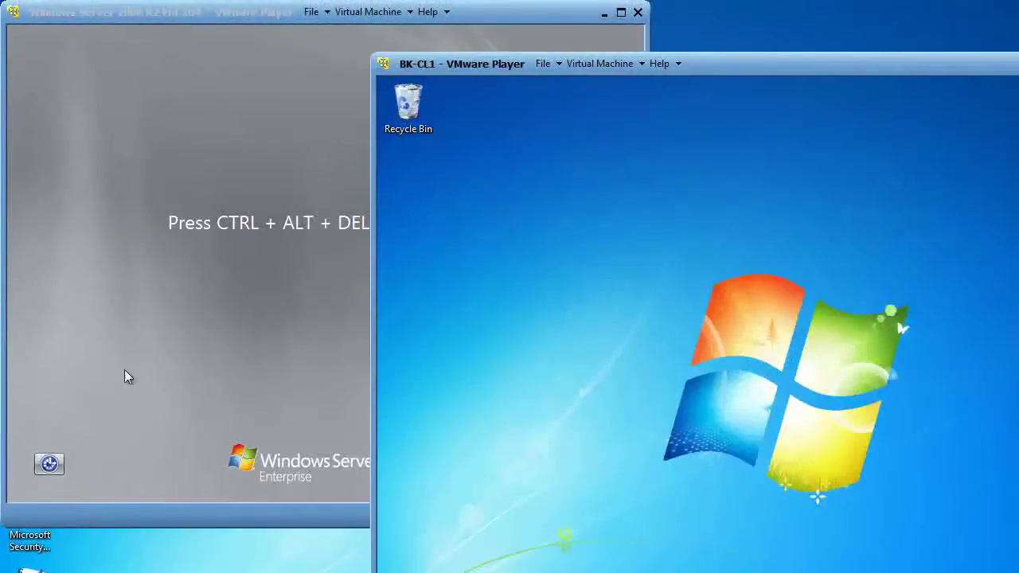
click(124, 370)
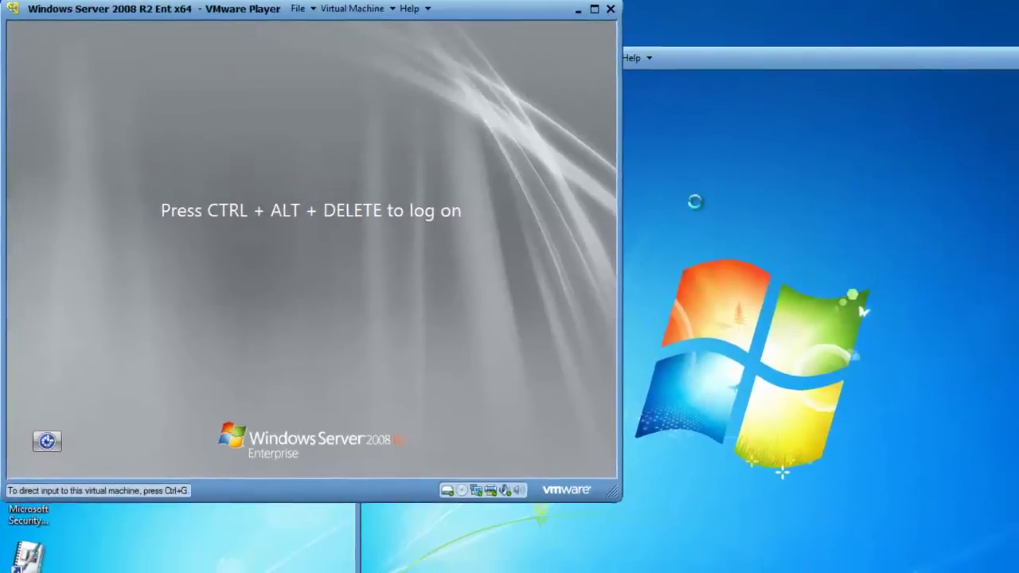
click(732, 215)
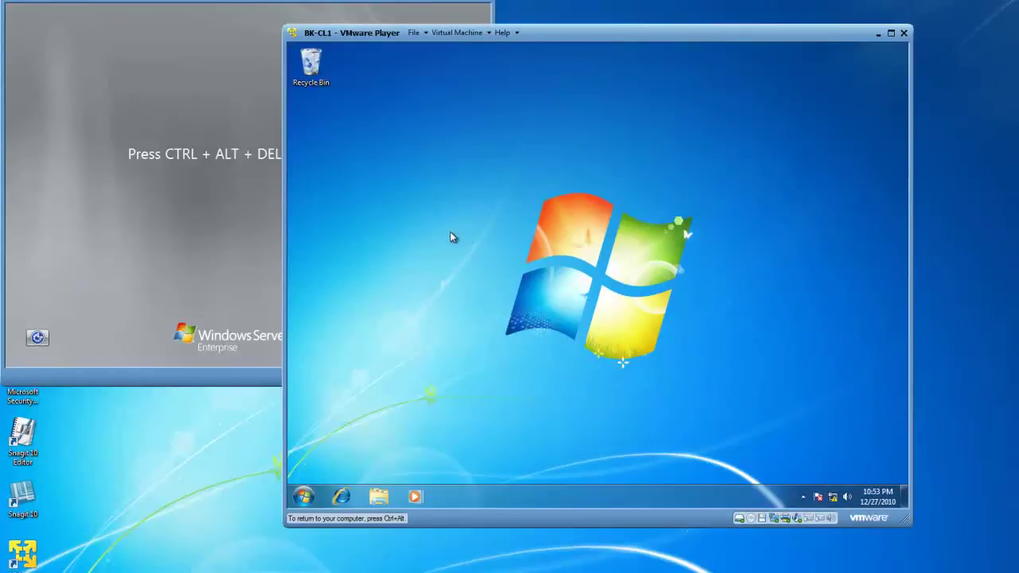
click(83, 137)
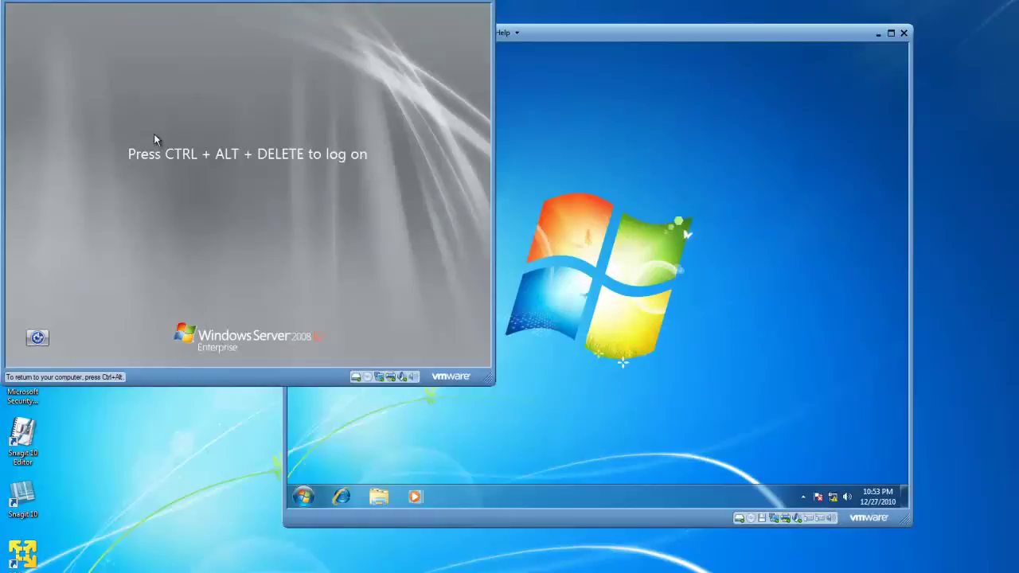
click(710, 264)
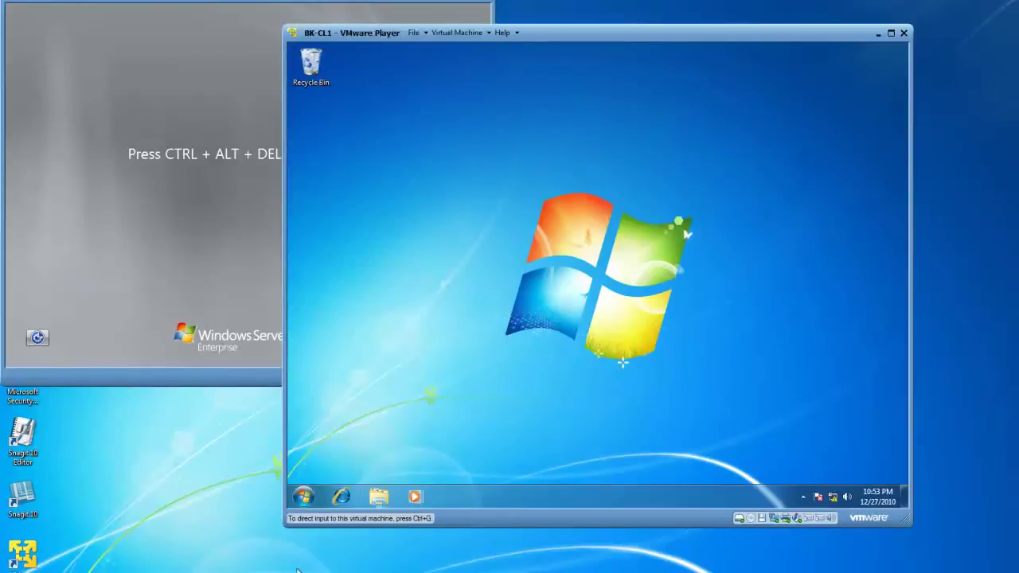
Open the \\rwdc01 network shares from the Start menu search box
click(304, 497)
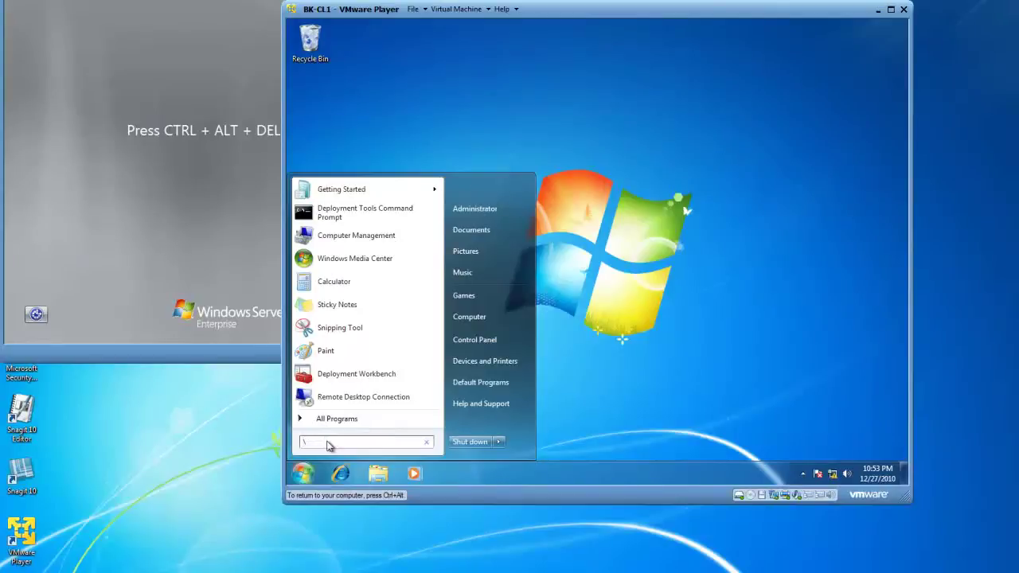
text(\\)
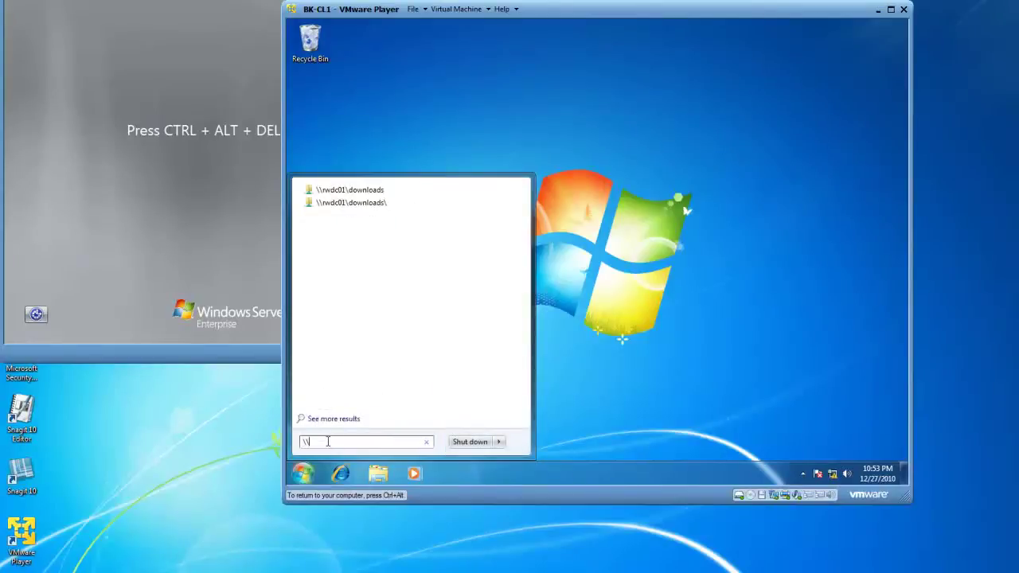
text(rwdc01)
key(Return)
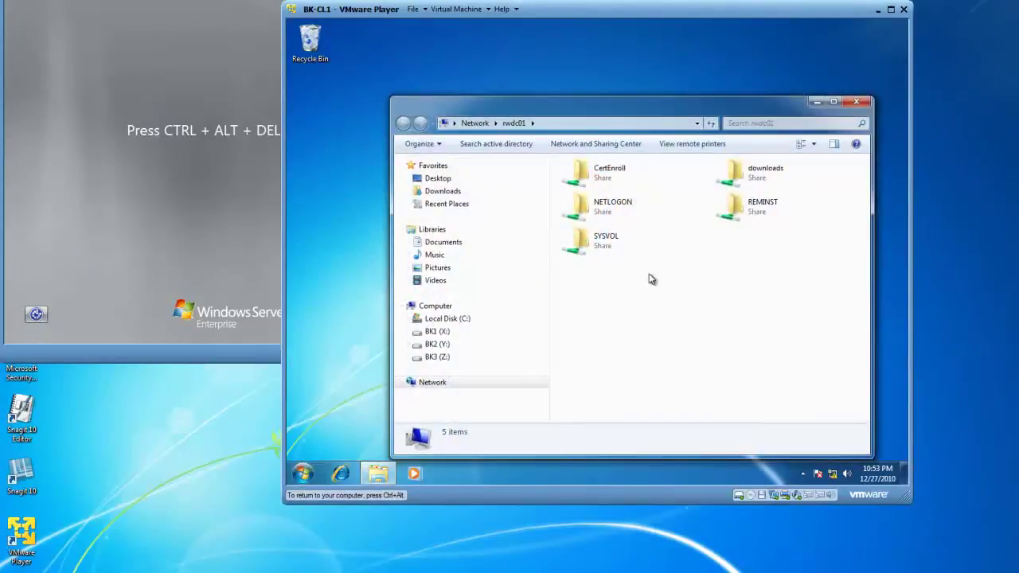
Run amd64fre_GRMRSATX_MSU from the rwdc01 downloads share to reach the KB958830 install prompt
double_click(735, 176)
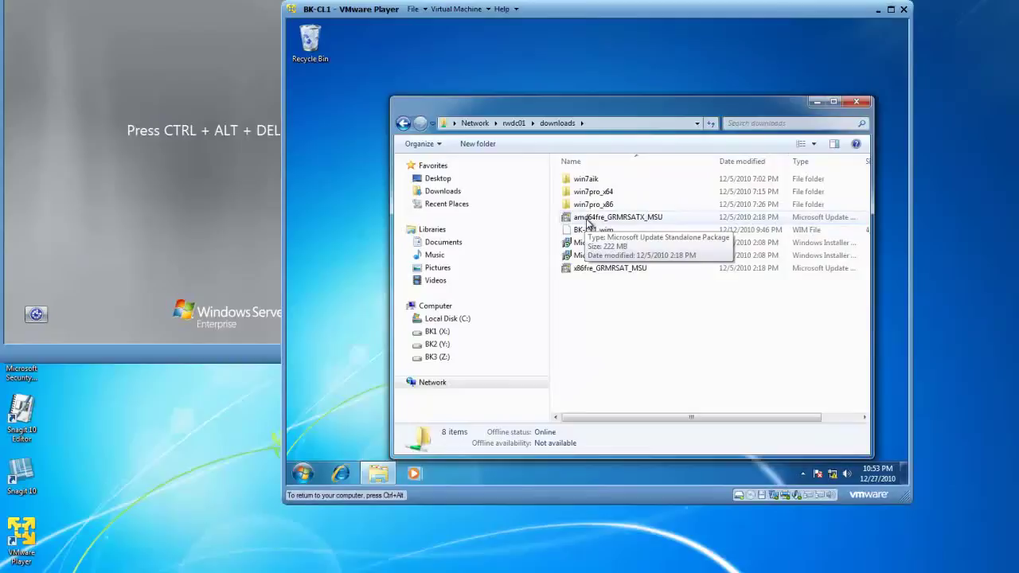
double_click(622, 218)
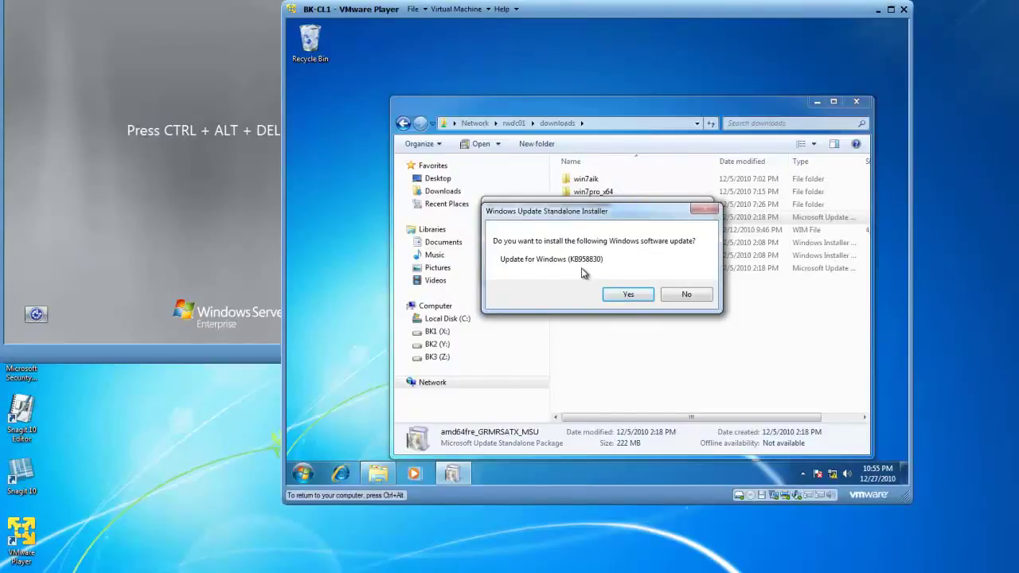
Confirm installing update KB958830 and accept its license terms
click(626, 296)
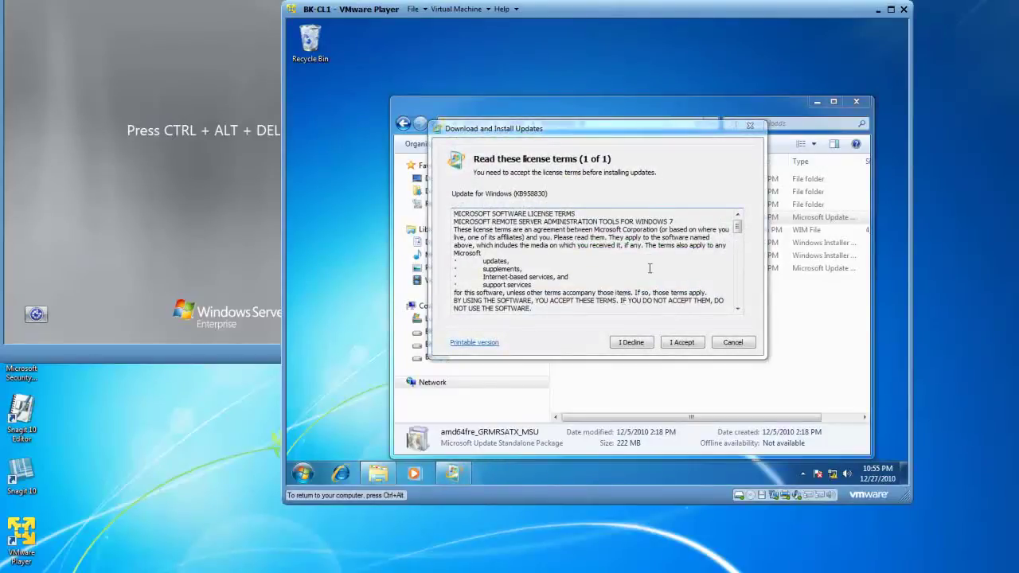
click(740, 229)
drag(740, 229, 739, 309)
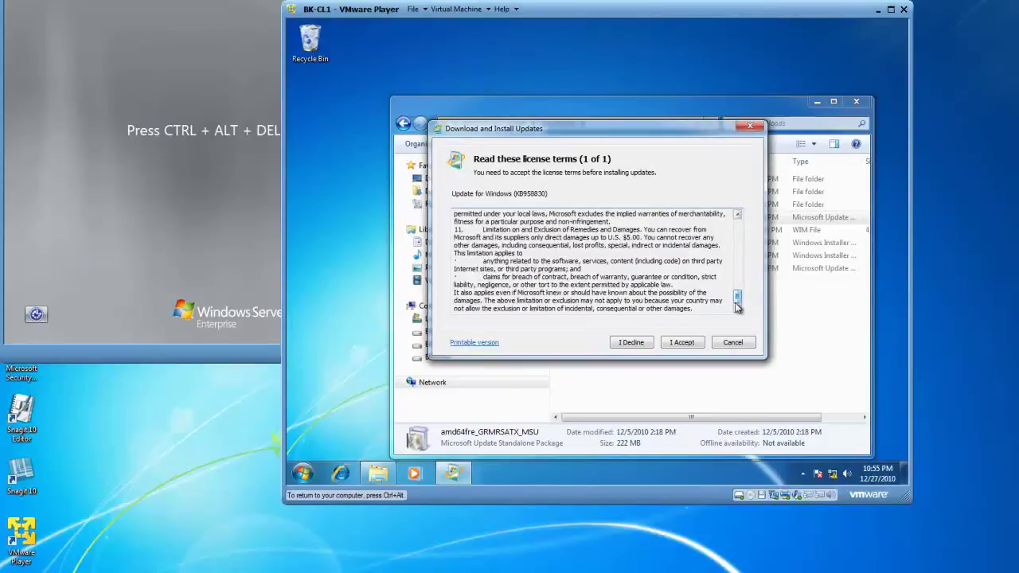
click(674, 347)
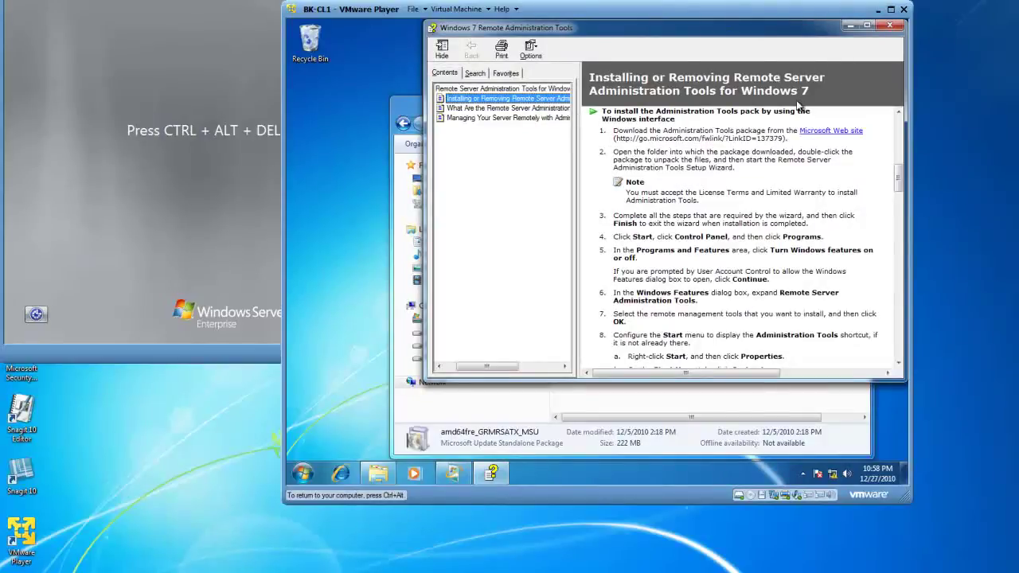
Close the RSAT help, completion message and downloads folder, then go to Control Panel
click(892, 28)
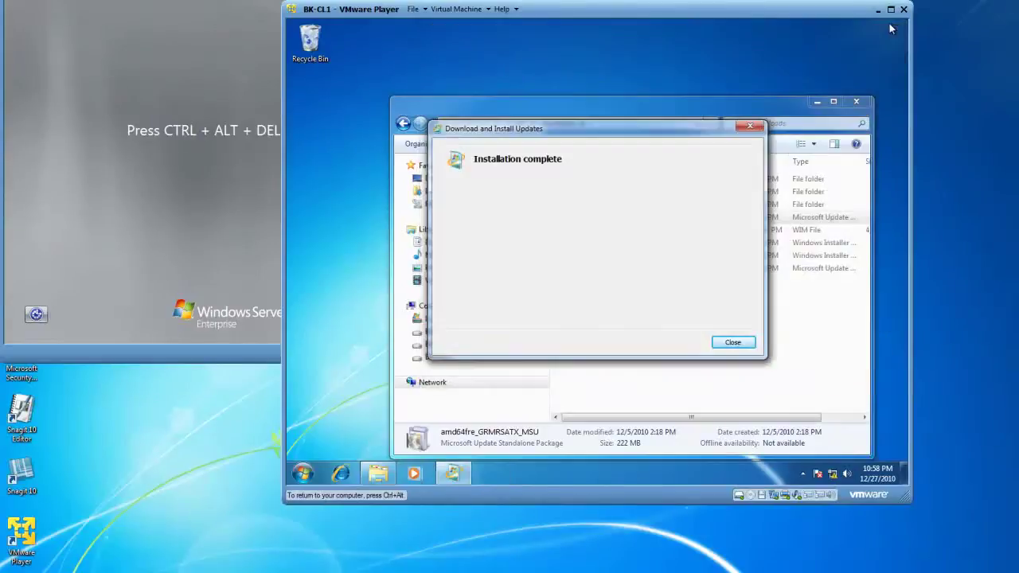
click(733, 342)
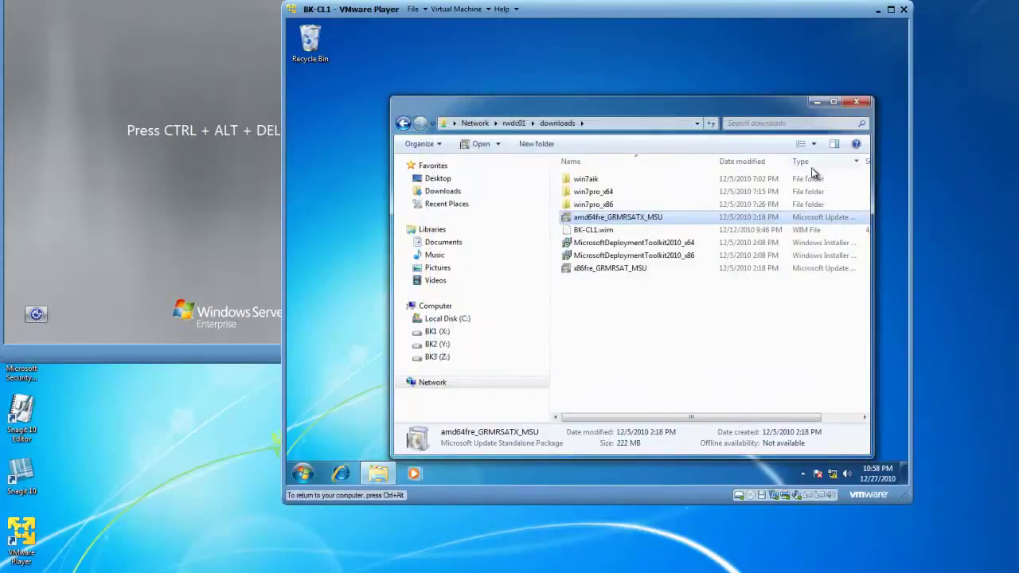
click(856, 101)
click(303, 475)
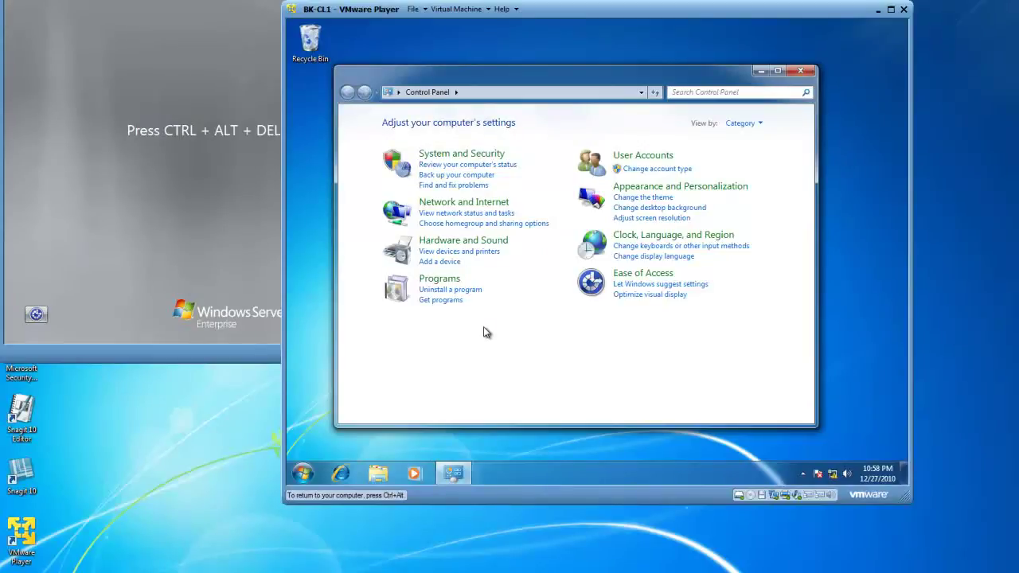
Open Programs in Control Panel and the 'Turn Windows features on or off' dialog
click(436, 284)
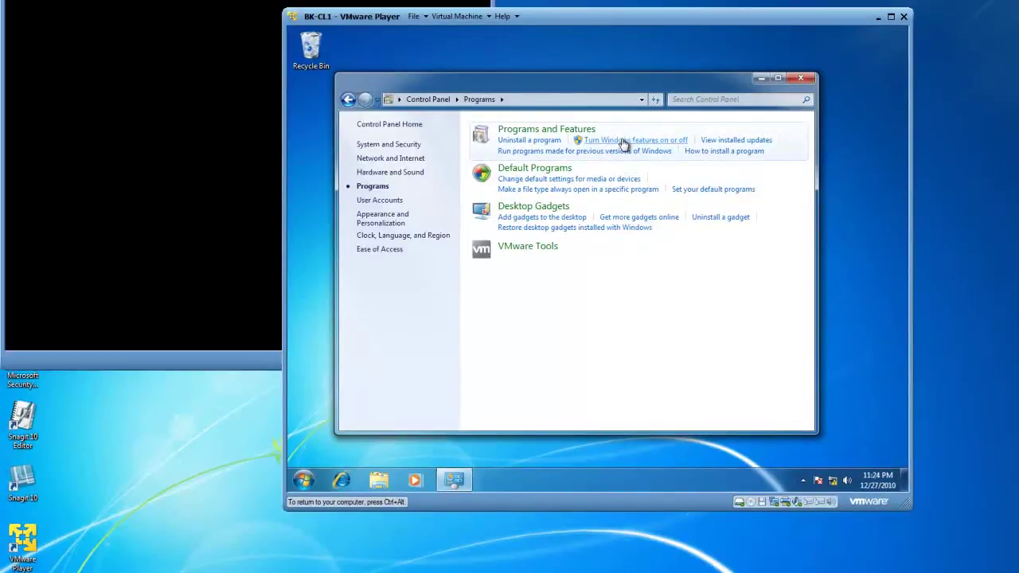
click(624, 140)
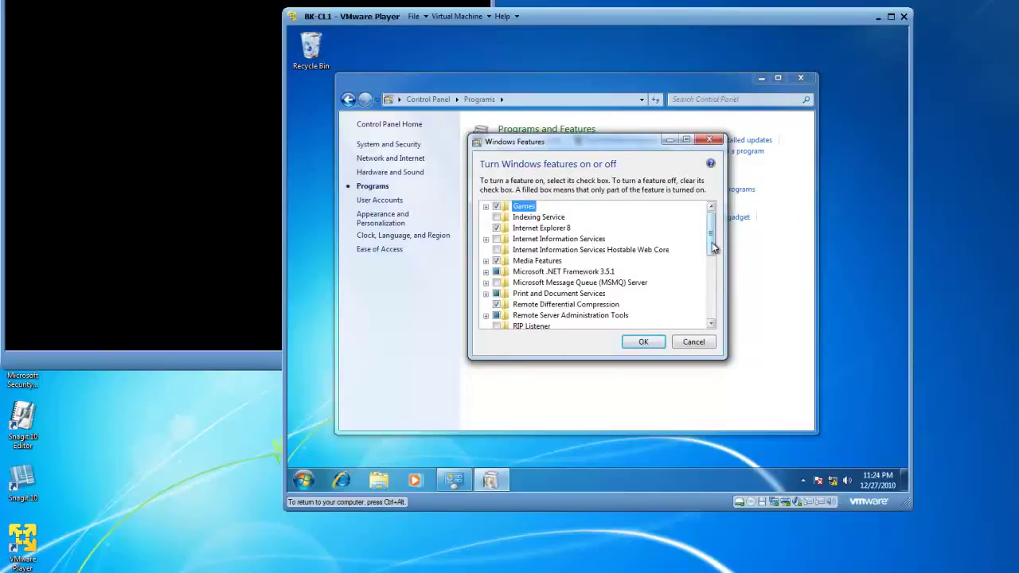
Expand Remote Server Administration Tools and review, then collapse, Feature Administration Tools
drag(715, 247, 714, 278)
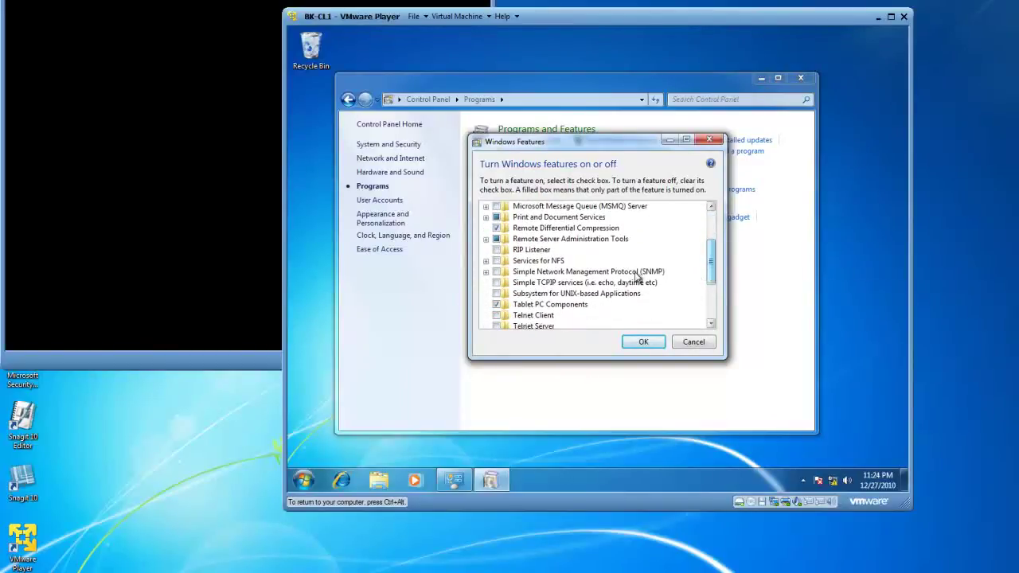
click(487, 240)
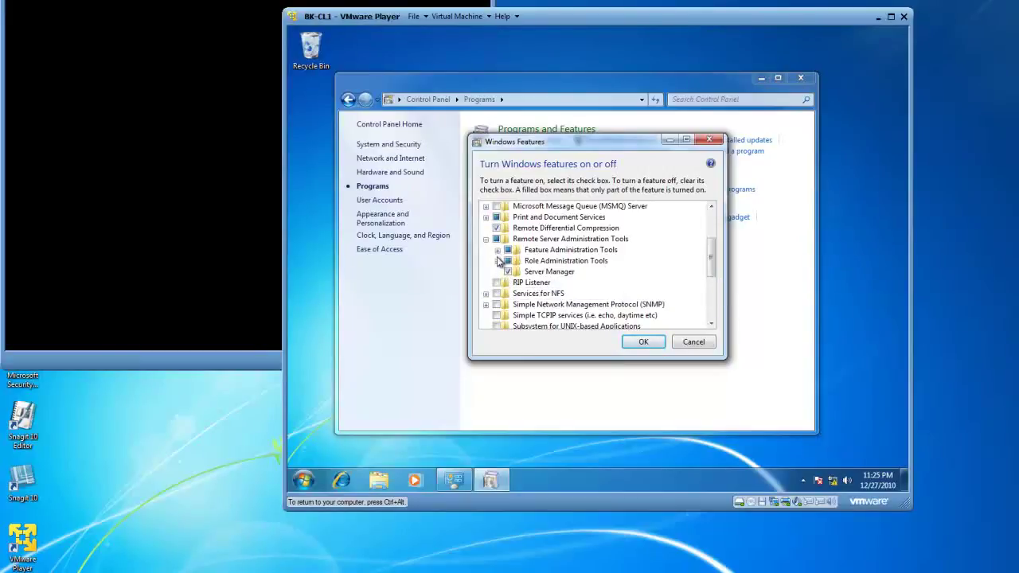
click(497, 250)
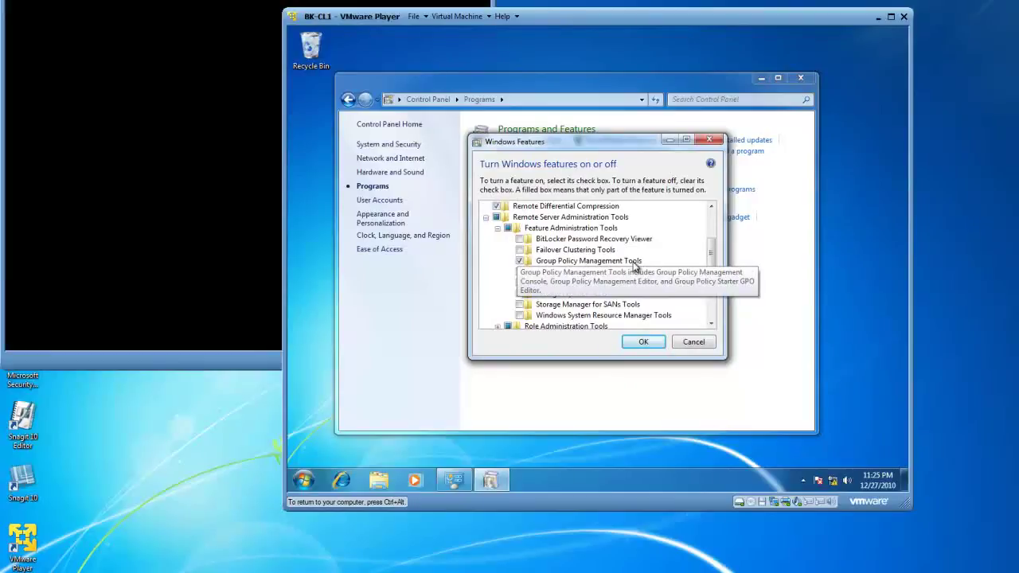
click(497, 229)
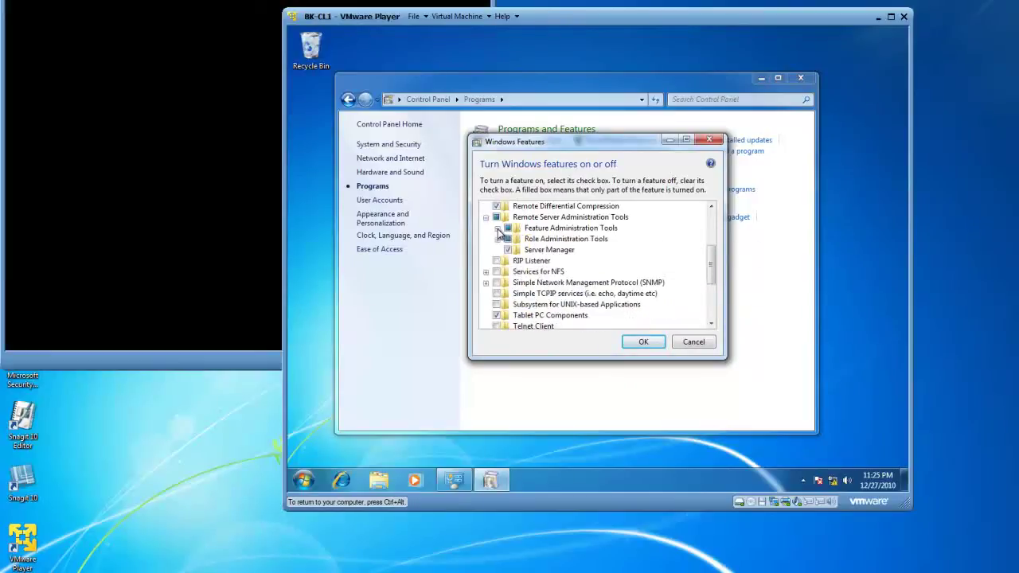
Expand Role Administration Tools and review the AD DS and AD LDS Tools entries
click(497, 240)
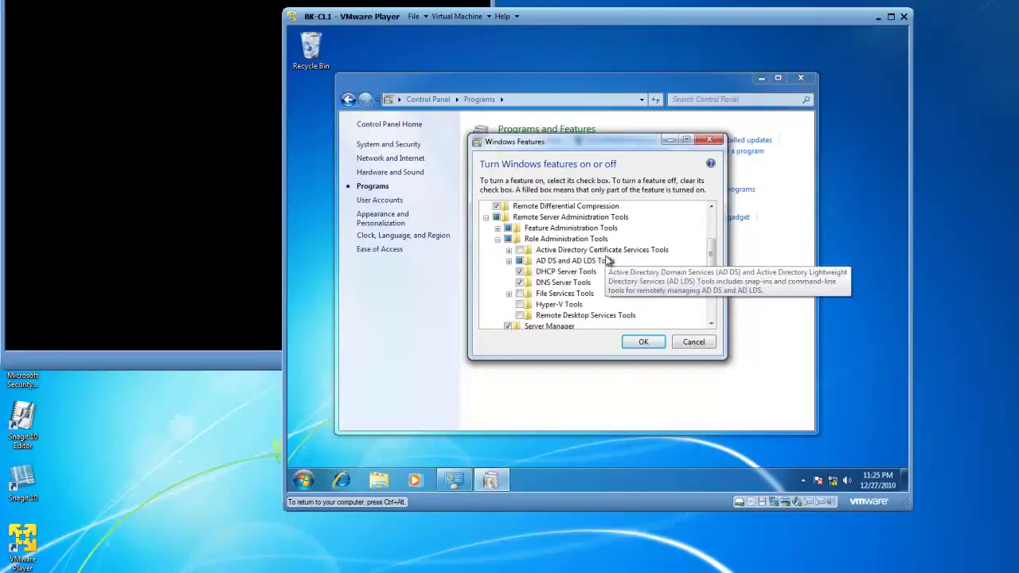
click(509, 261)
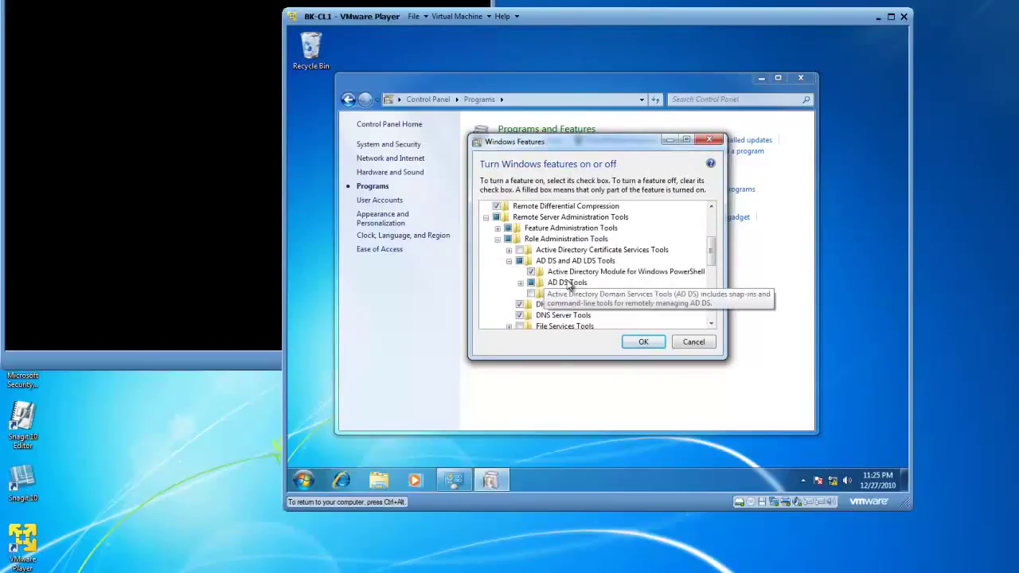
click(521, 283)
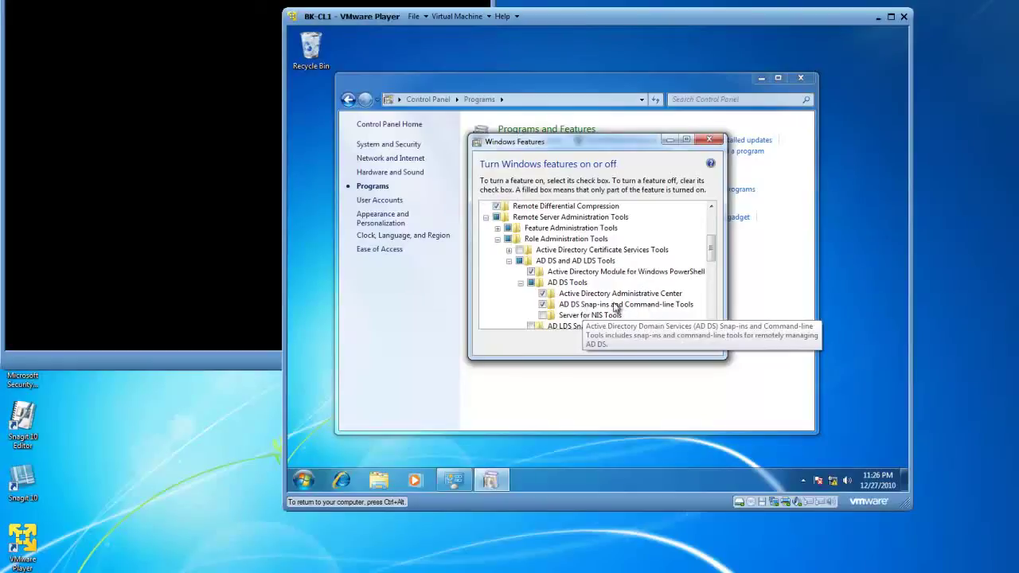
click(519, 283)
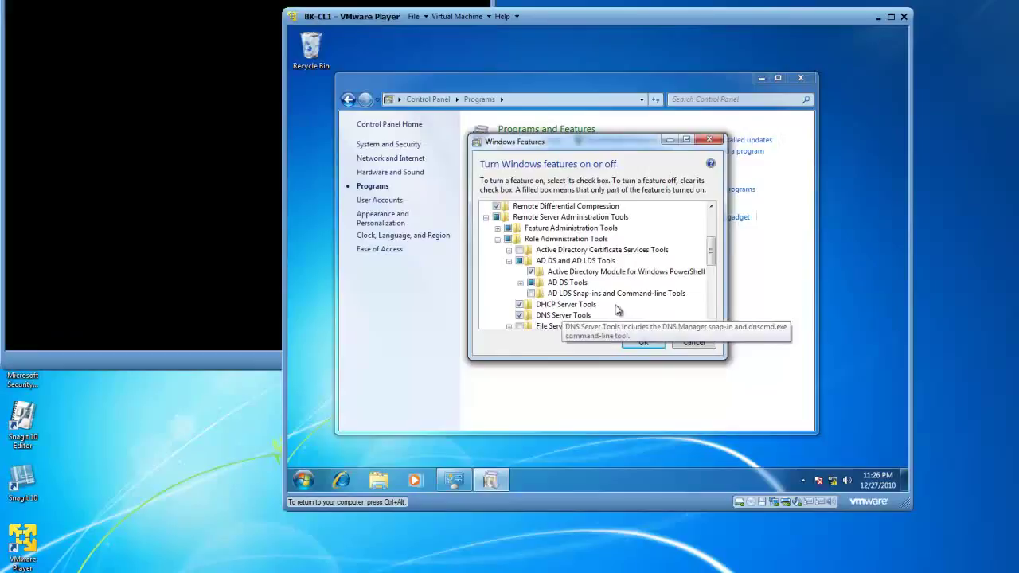
Check Share and Storage Management Tools under File Services Tools, then collapse the expanded nodes
drag(712, 248, 708, 264)
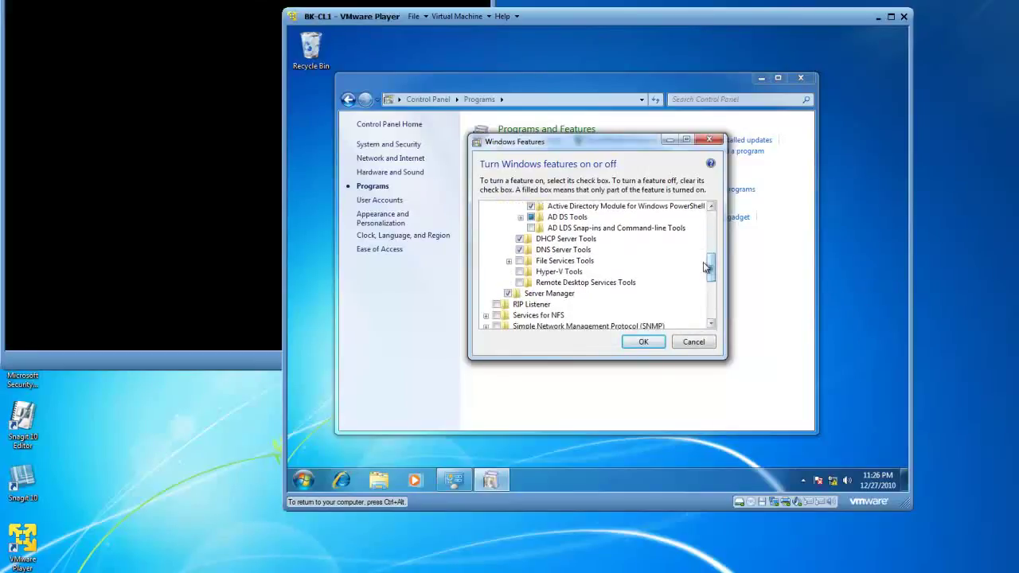
click(509, 261)
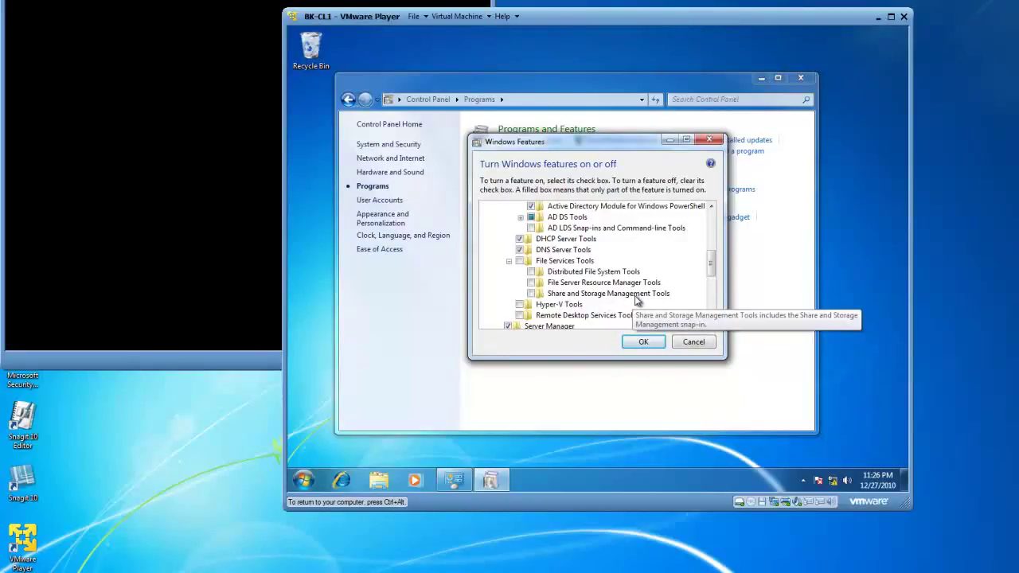
click(531, 293)
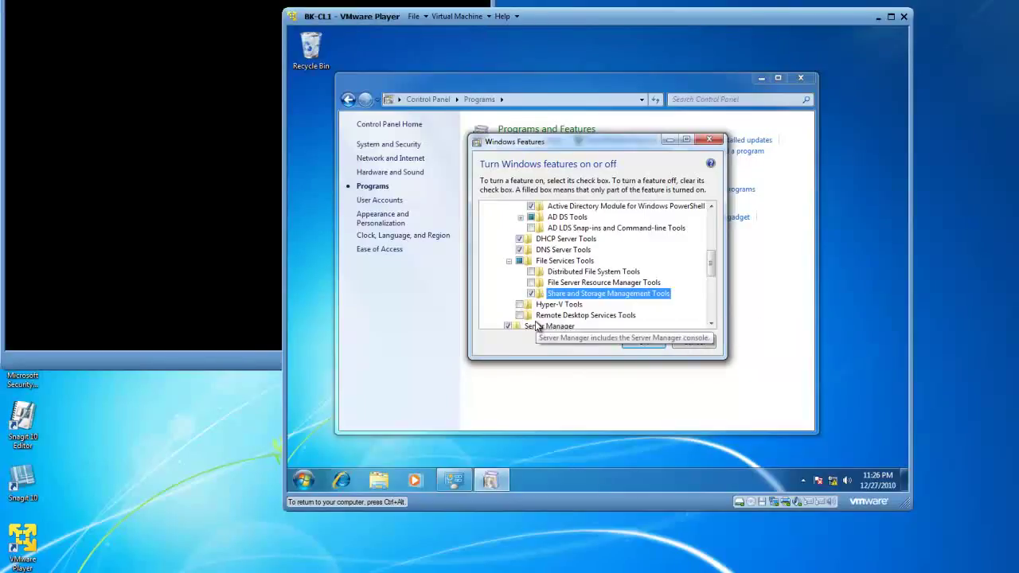
click(509, 261)
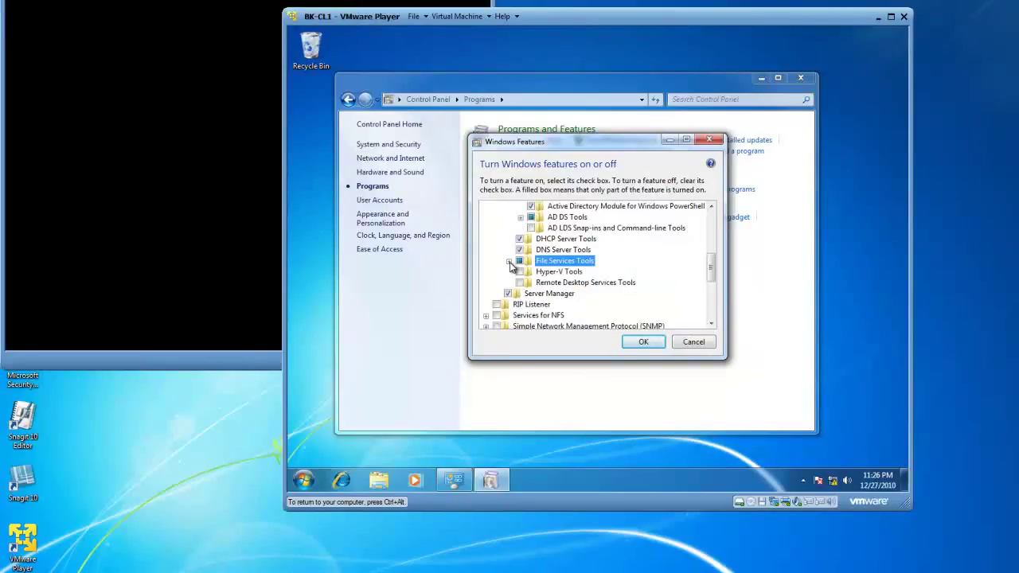
scroll(511, 256, up, 2)
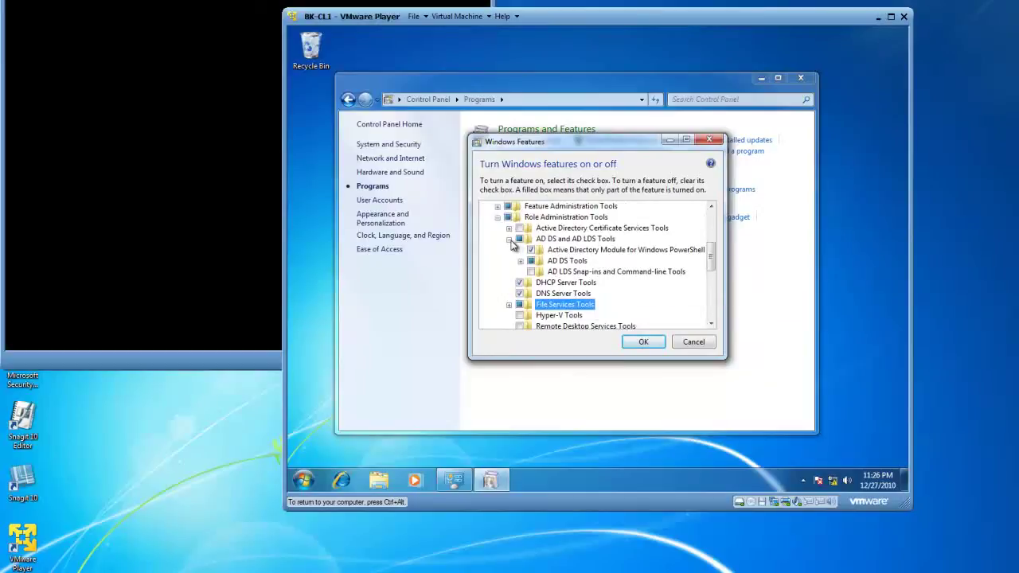
click(509, 238)
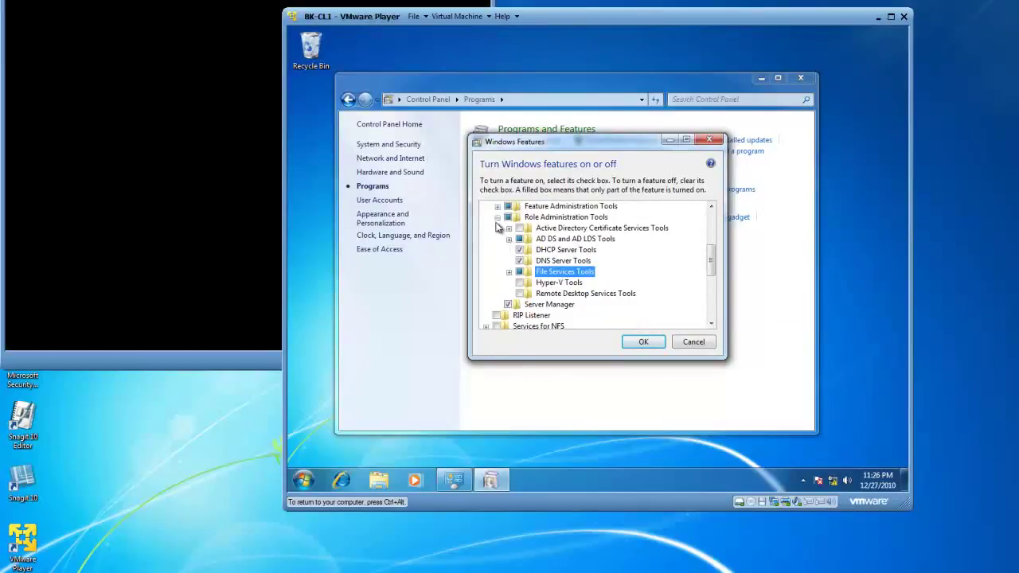
click(497, 217)
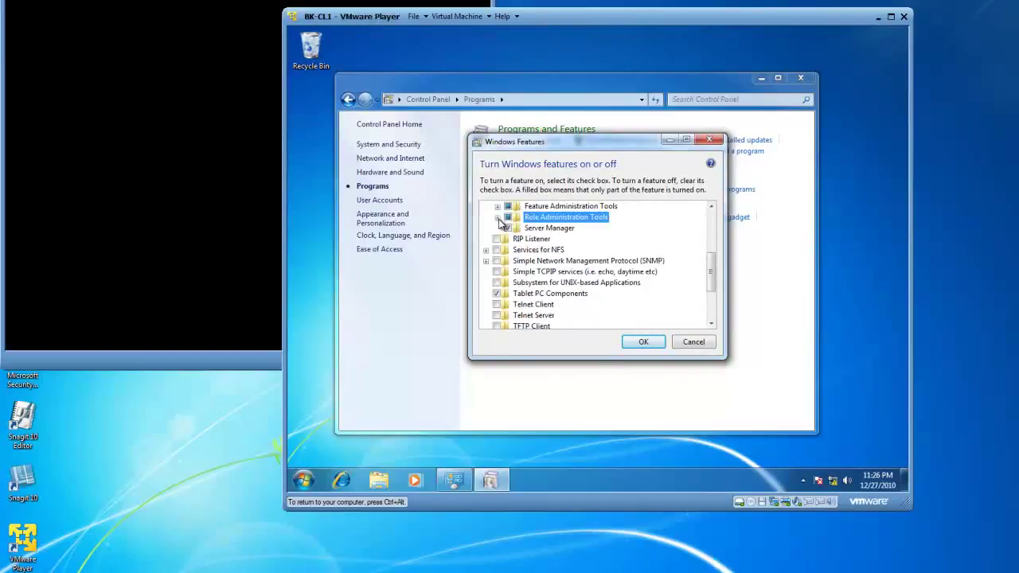
Apply the RSAT feature selections with OK and close Control Panel
click(633, 345)
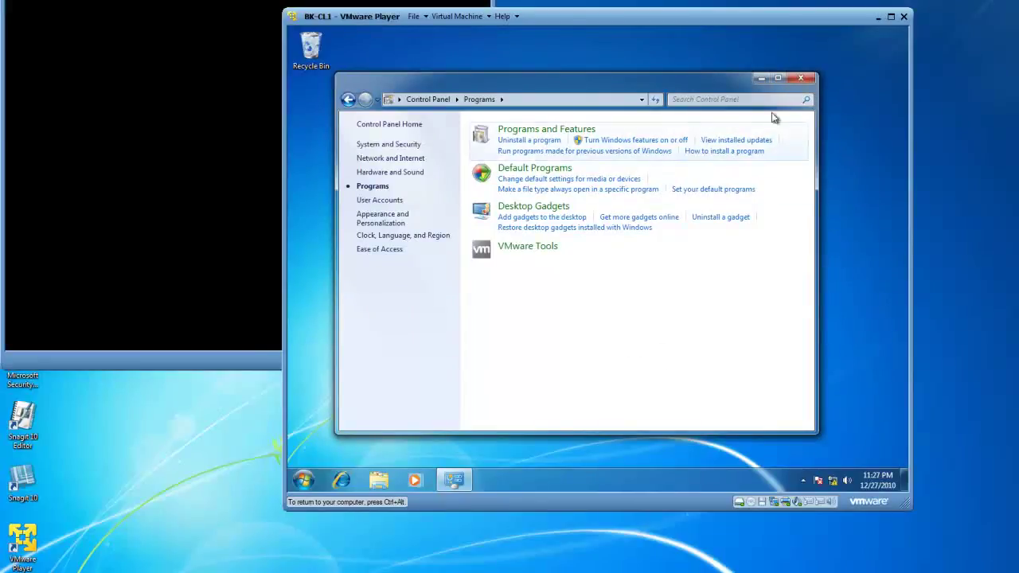
click(806, 79)
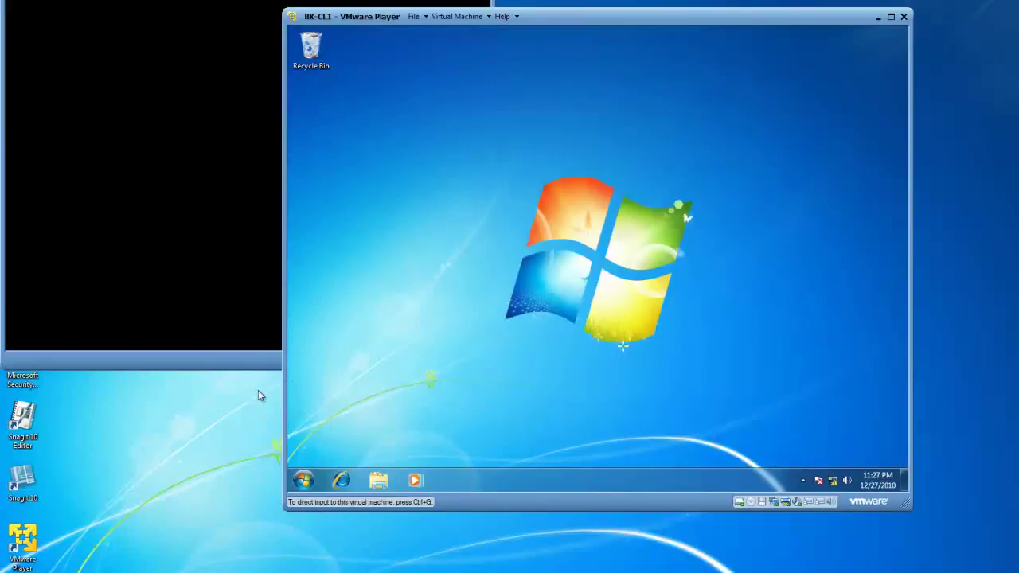
Launch Group Policy Management from Start > All Programs > Administrative Tools
click(305, 482)
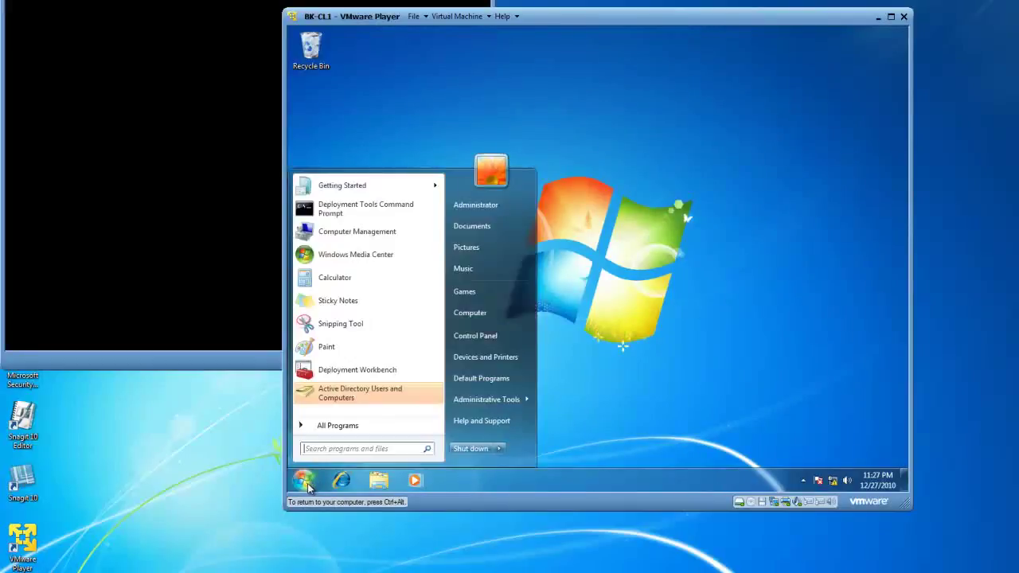
click(327, 425)
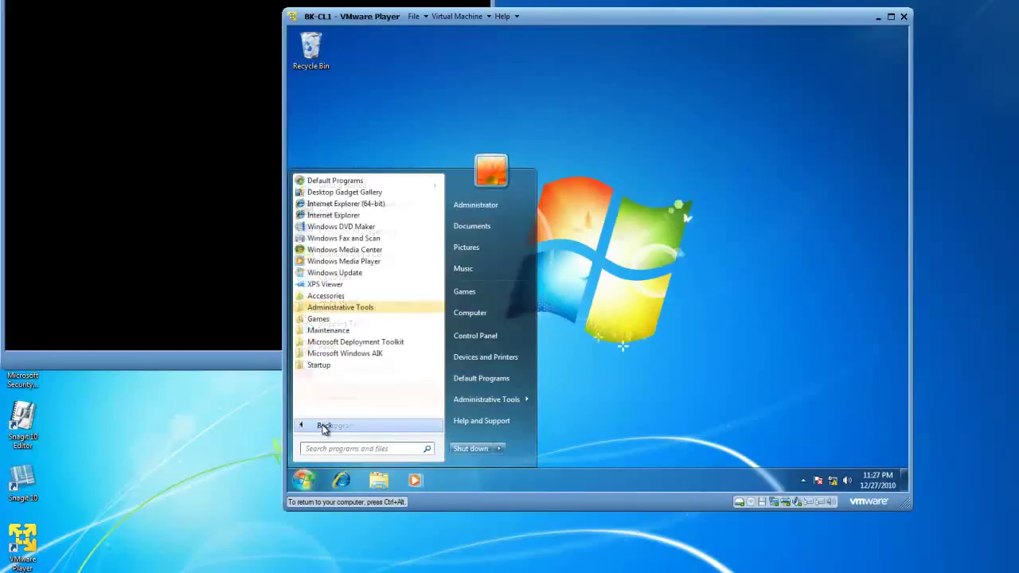
click(335, 307)
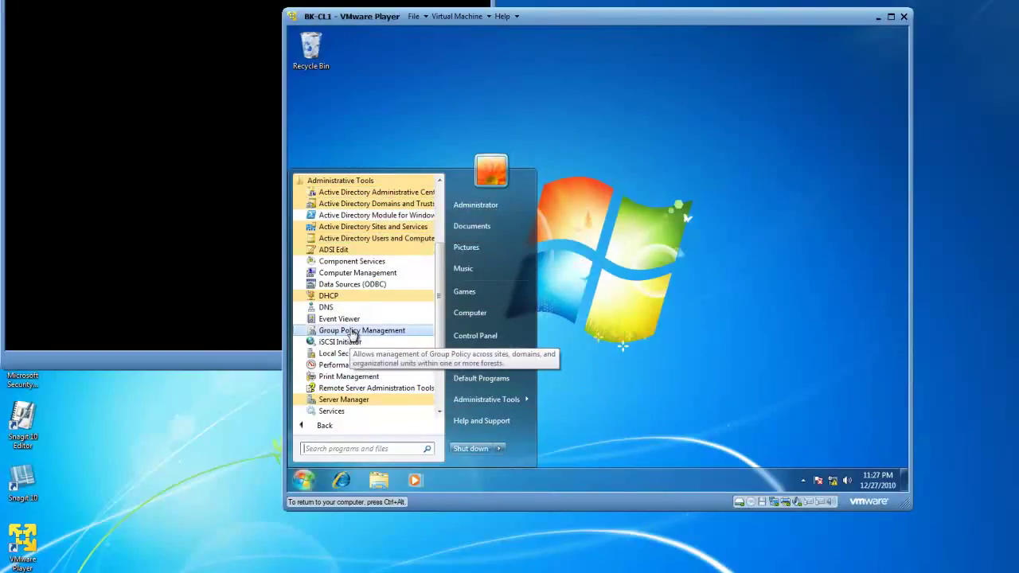
click(353, 331)
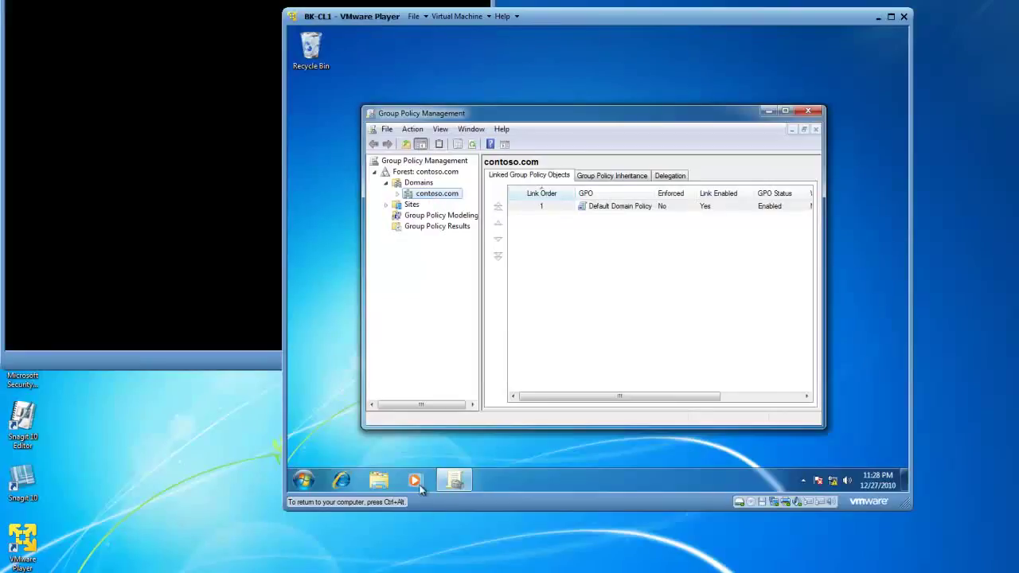
click(436, 555)
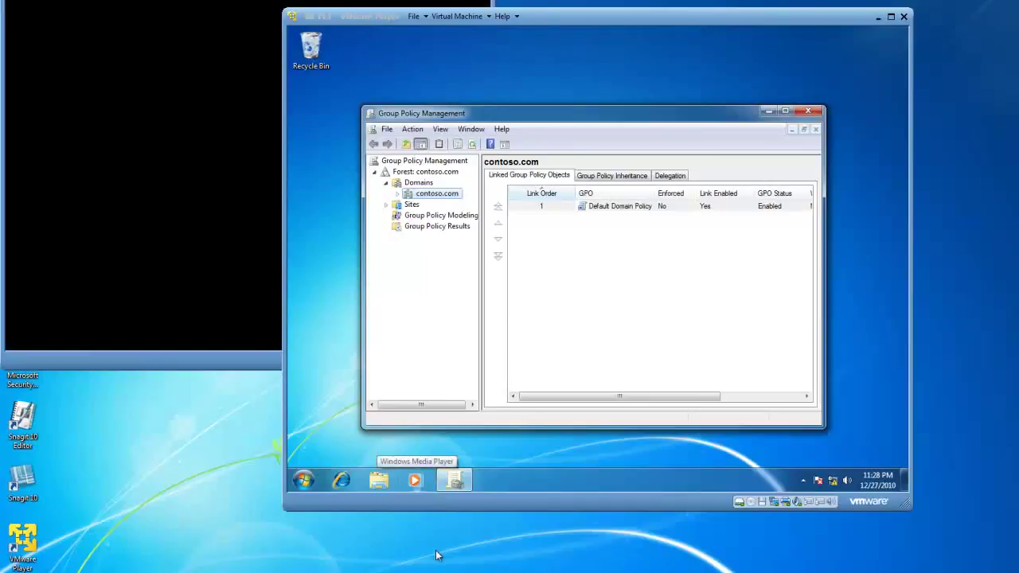